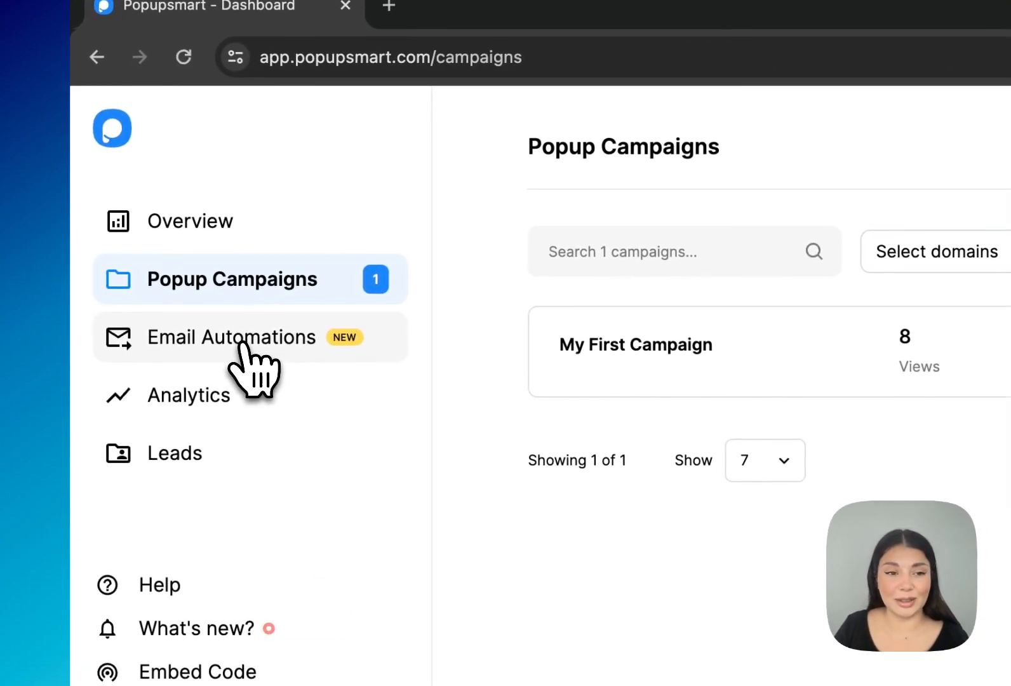
# Create a new Welcome New Subscriber email automation named "Welcome".
pyautogui.click(156, 253)
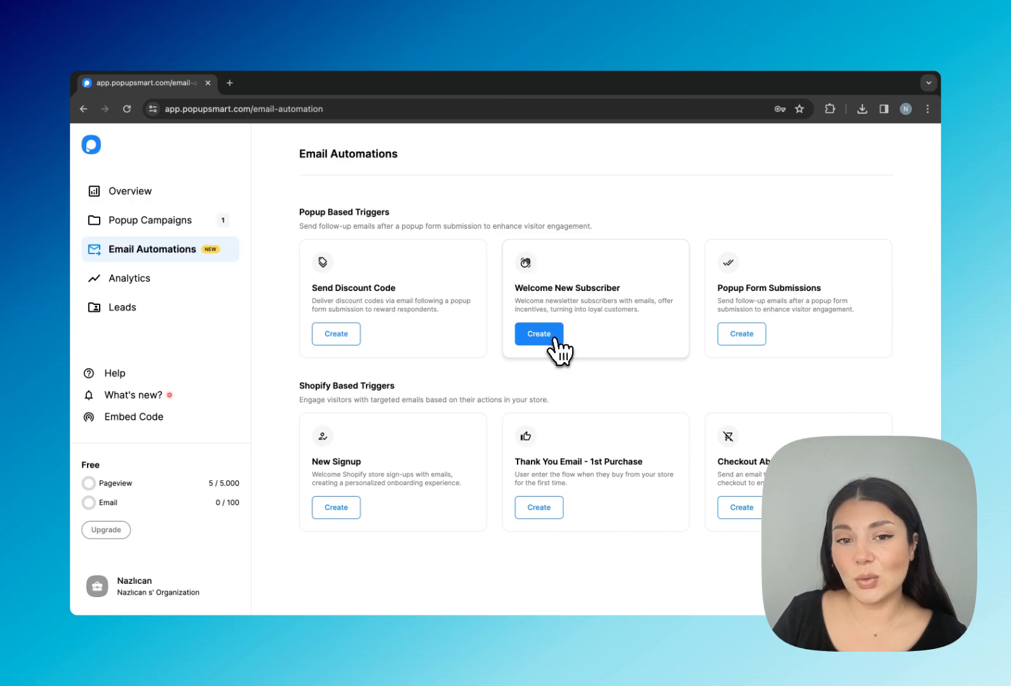
pyautogui.click(610, 333)
pyautogui.write('Welcome')
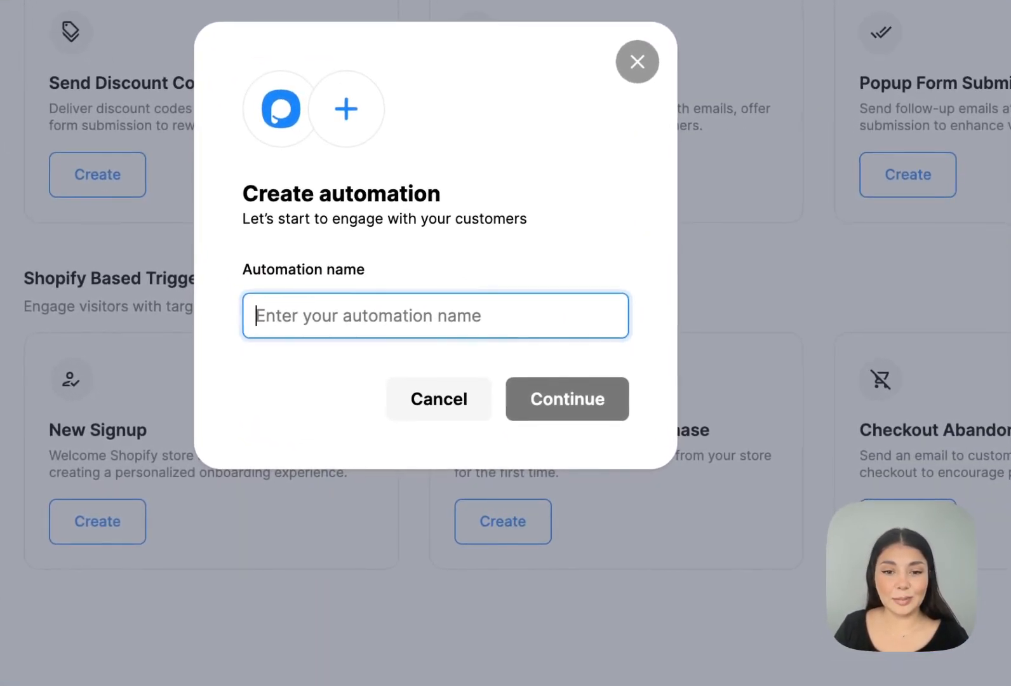
pyautogui.click(550, 393)
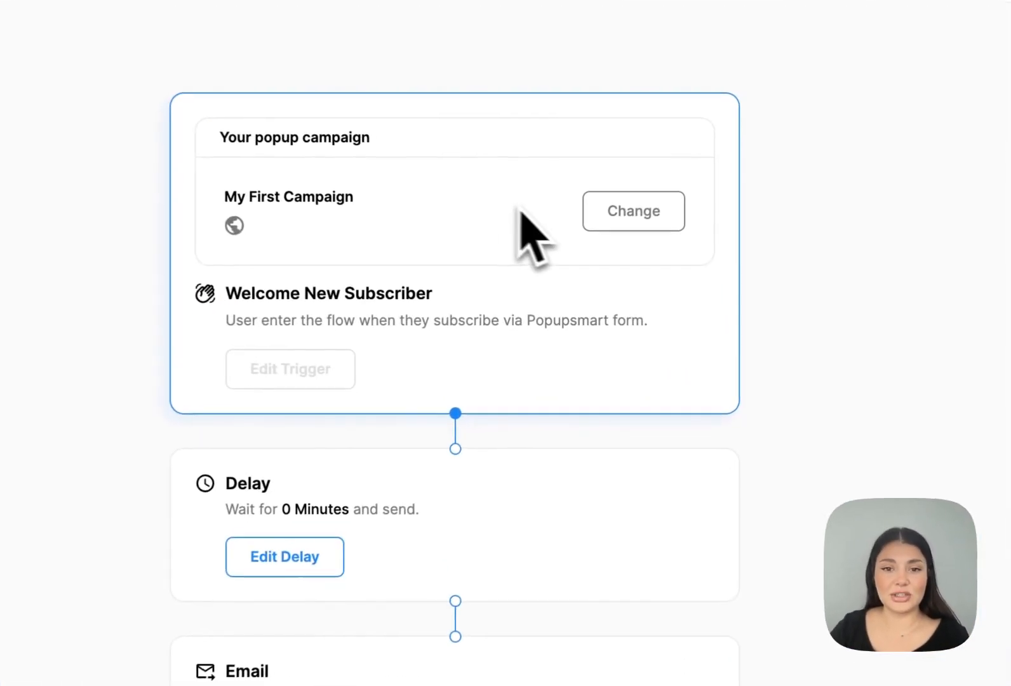
# Keep Welcome New Subscriber as the flow trigger for My First Campaign and proceed to the delay settings.
pyautogui.click(650, 238)
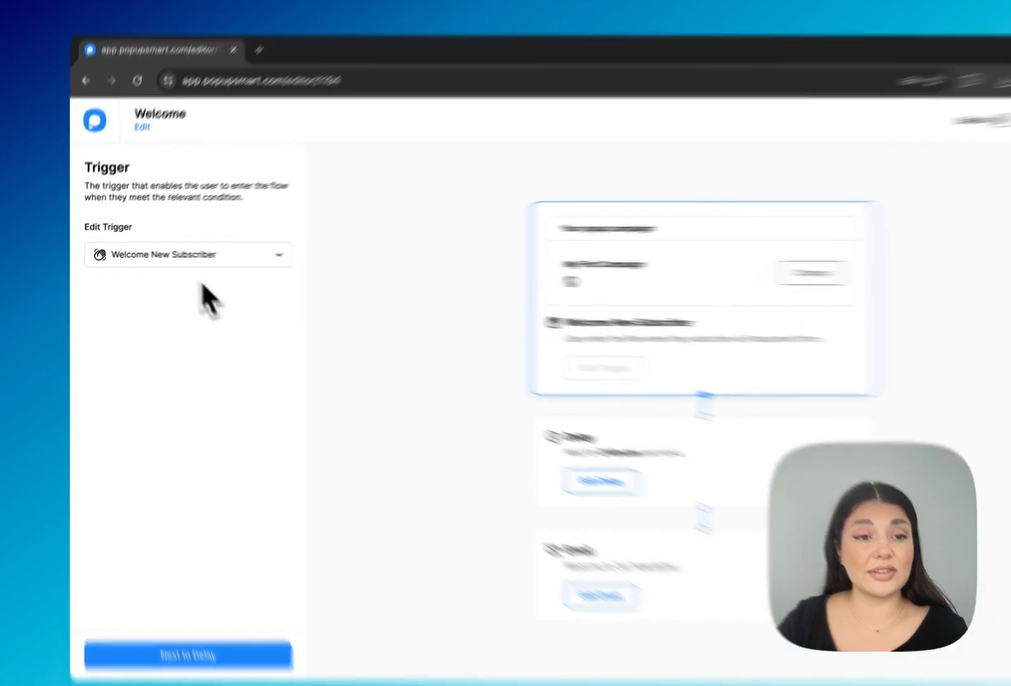
pyautogui.click(205, 261)
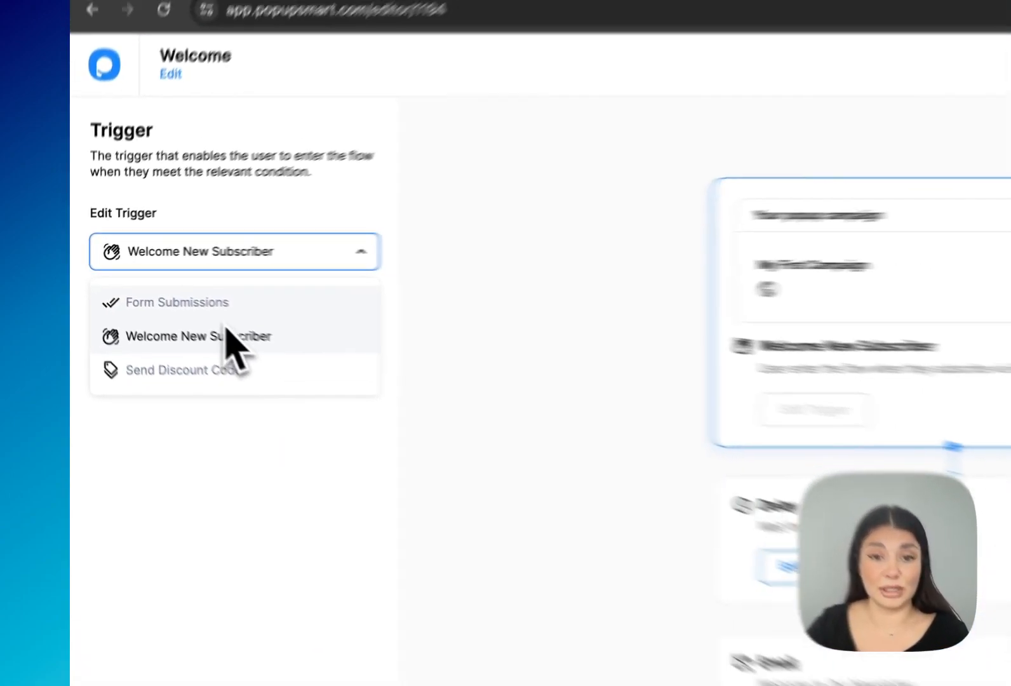
pyautogui.click(227, 335)
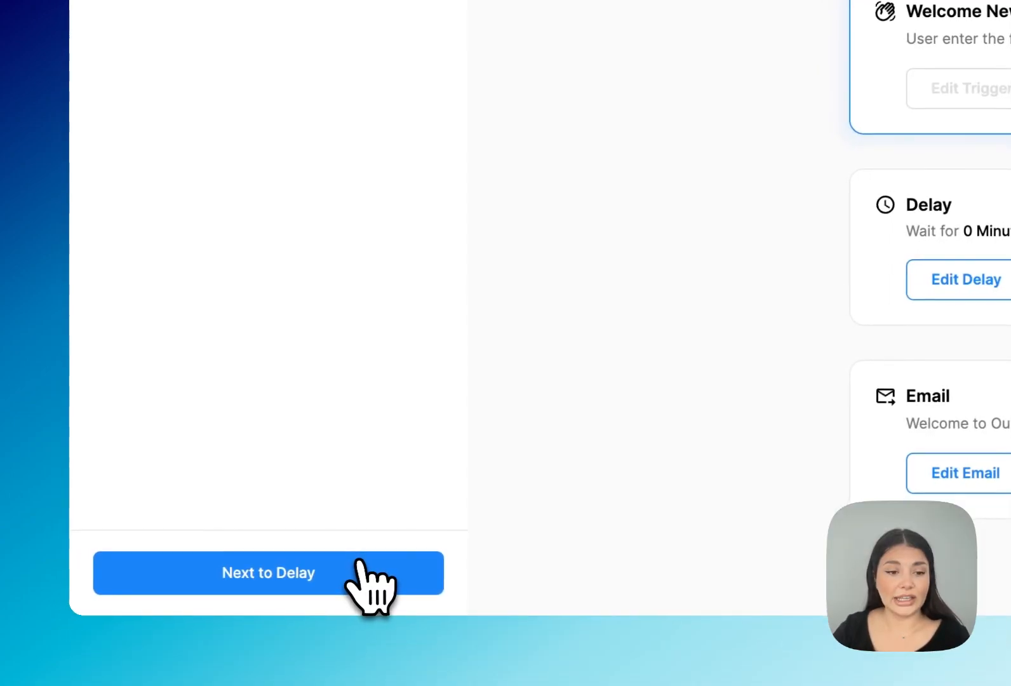
pyautogui.click(348, 587)
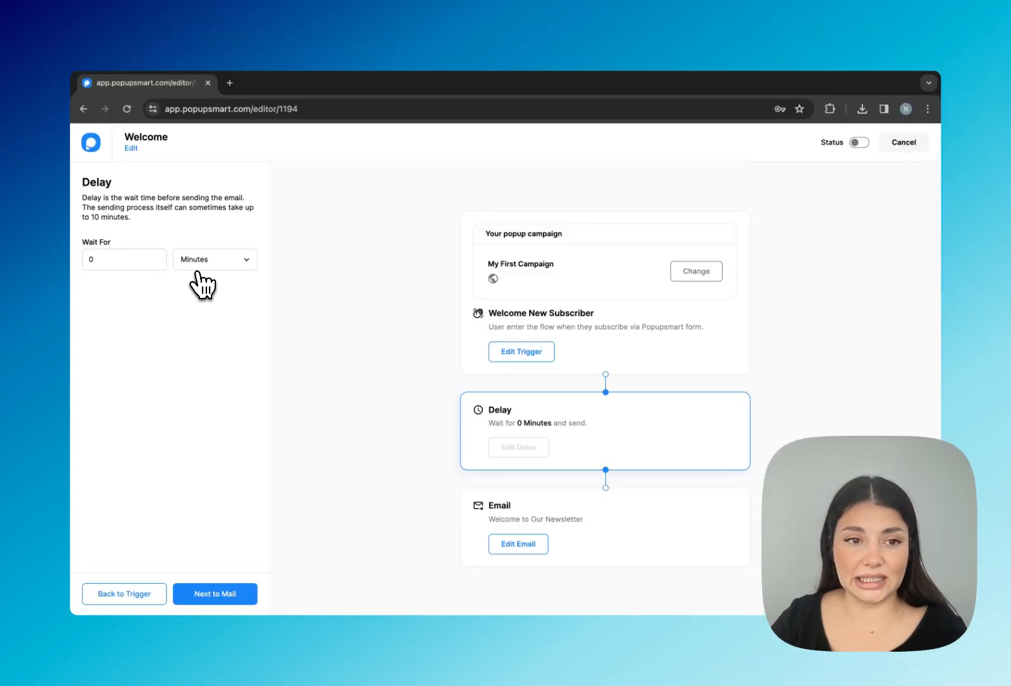
# Set the wait time before sending to 10 minutes and continue to the email settings.
pyautogui.click(94, 259)
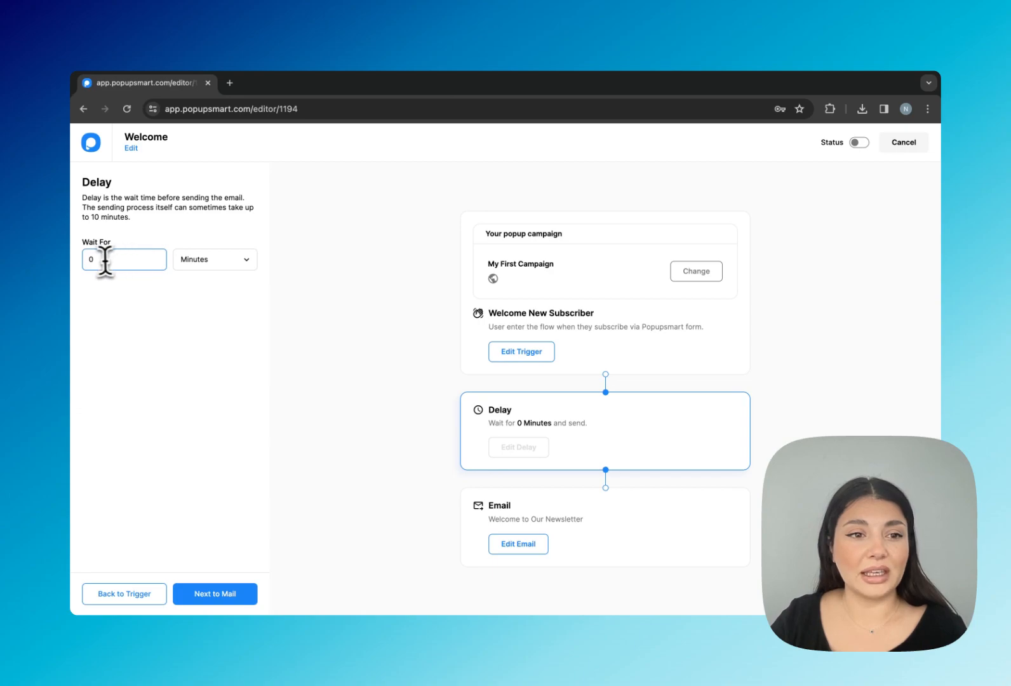
pyautogui.write('0')
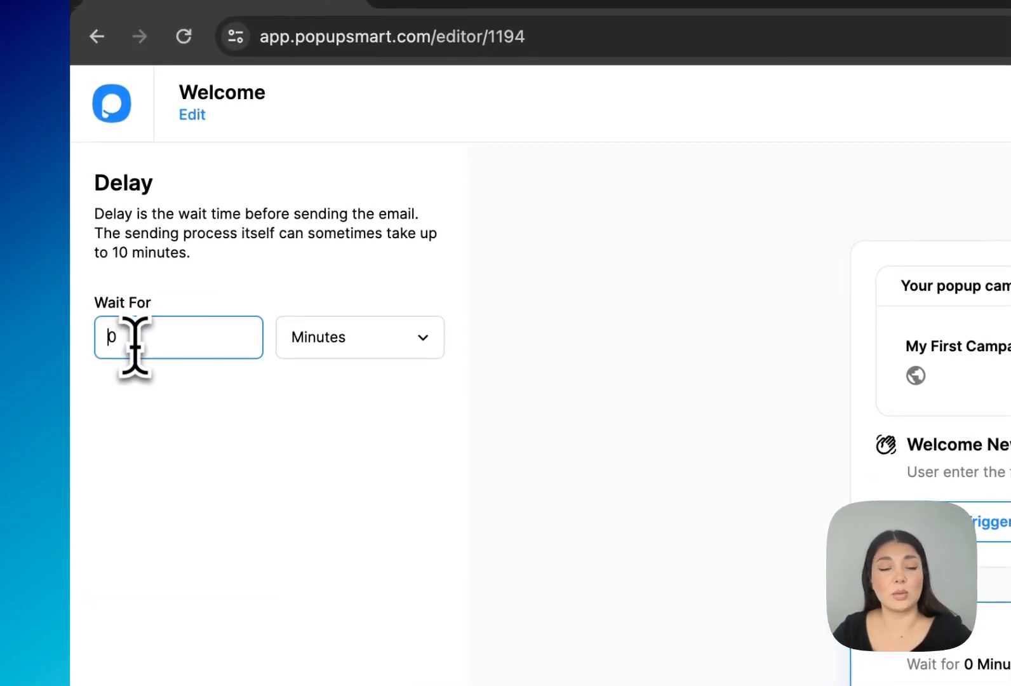
pyautogui.write('1')
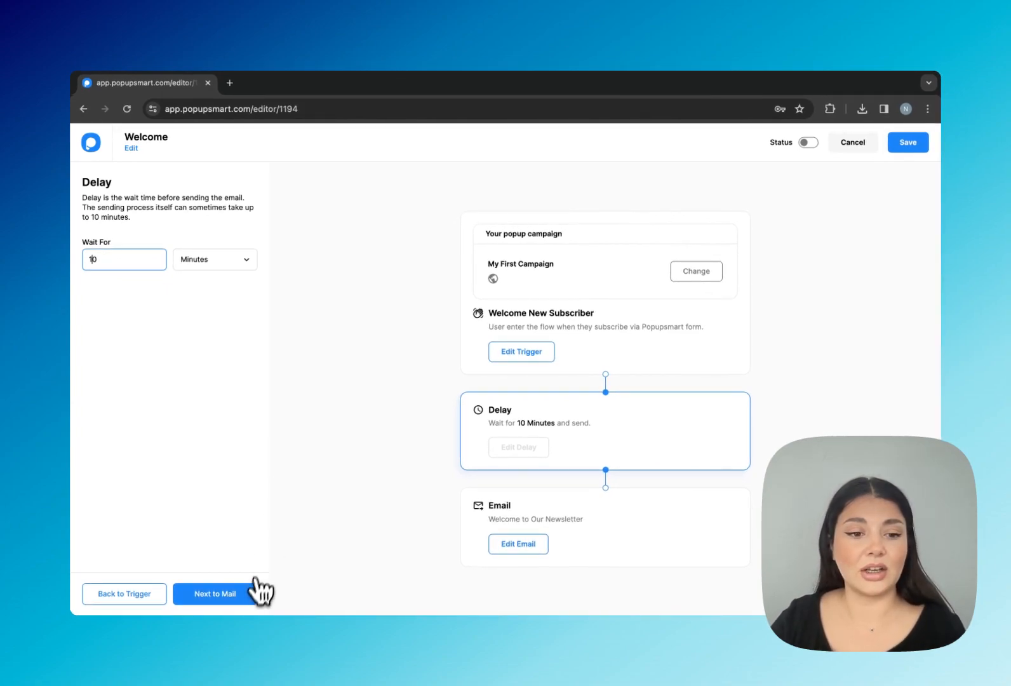
pyautogui.click(243, 593)
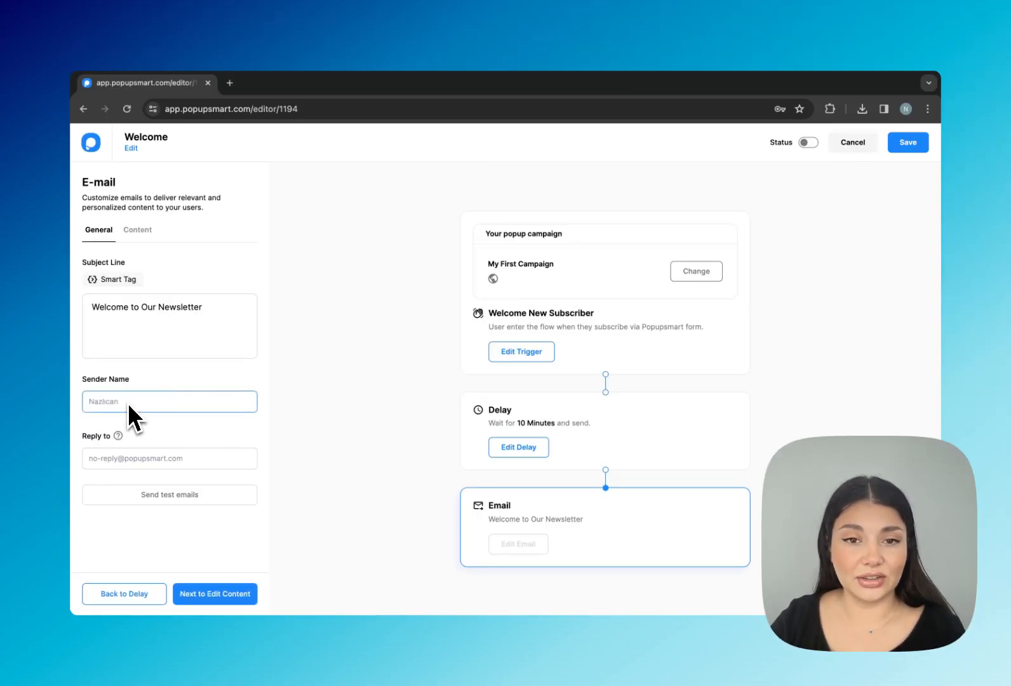
# Fill in the sender name and reply-to e-mail address, then move on to editing the email content.
pyautogui.click(123, 455)
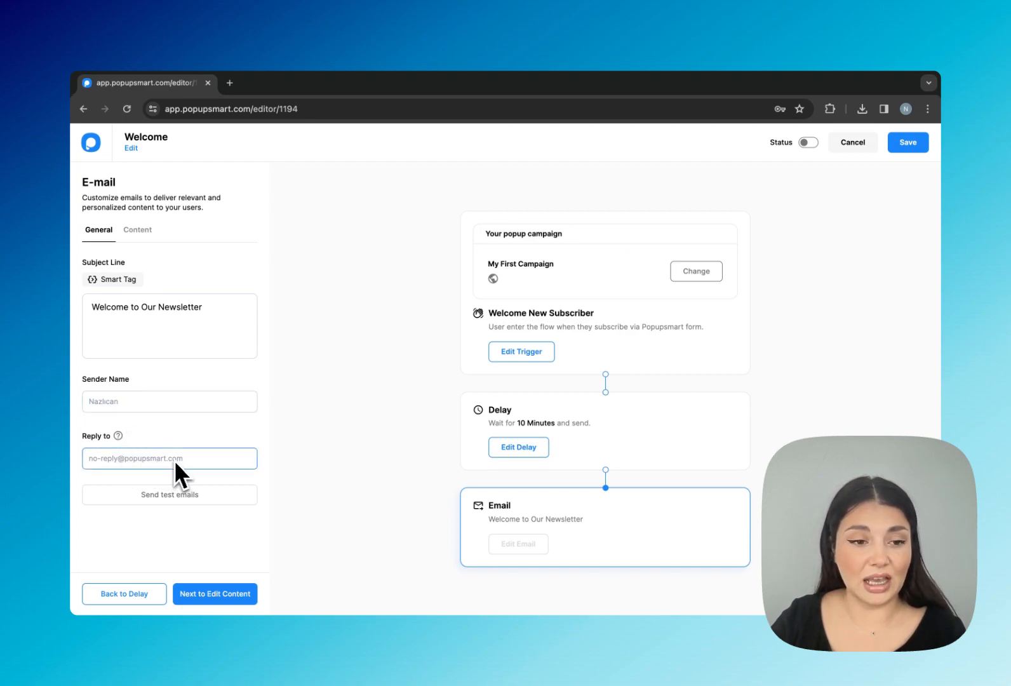
pyautogui.click(174, 406)
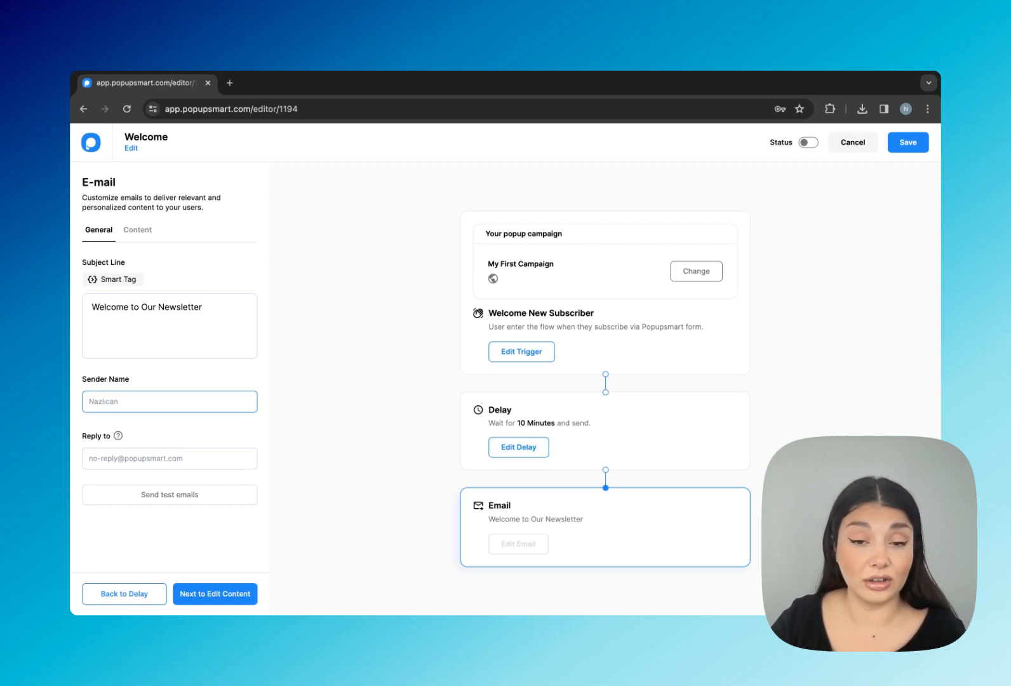
pyautogui.click(163, 448)
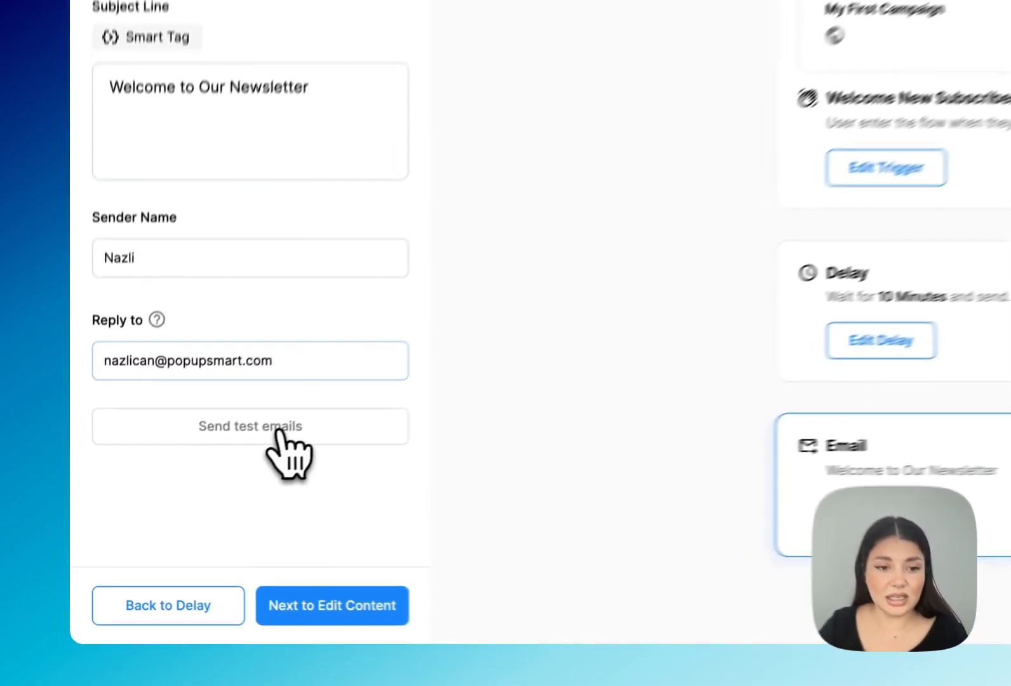
pyautogui.click(184, 499)
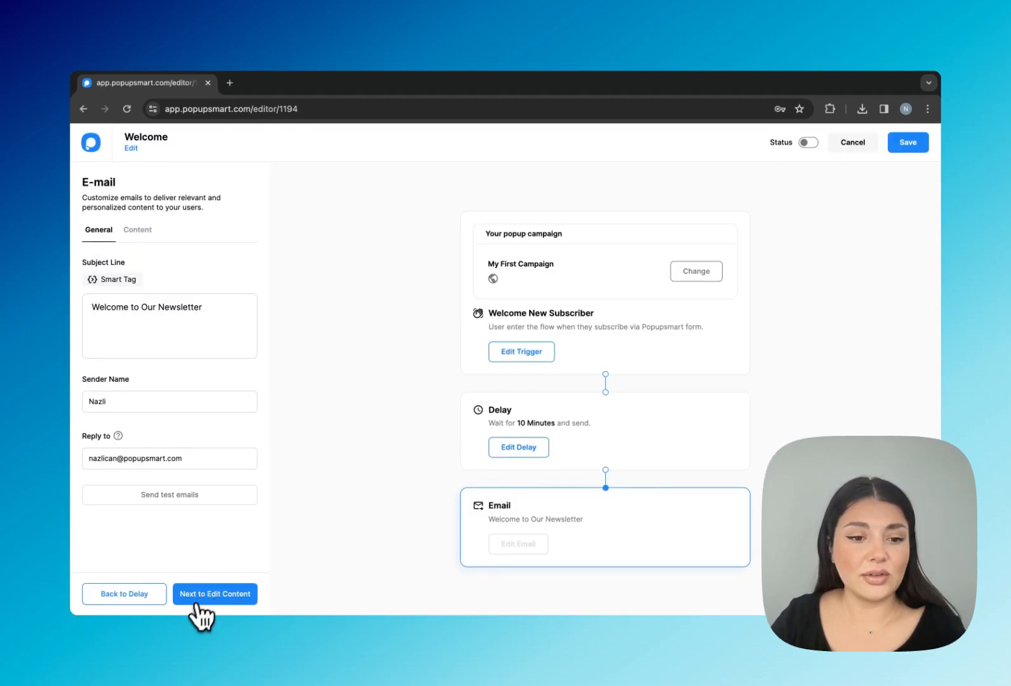
pyautogui.click(292, 587)
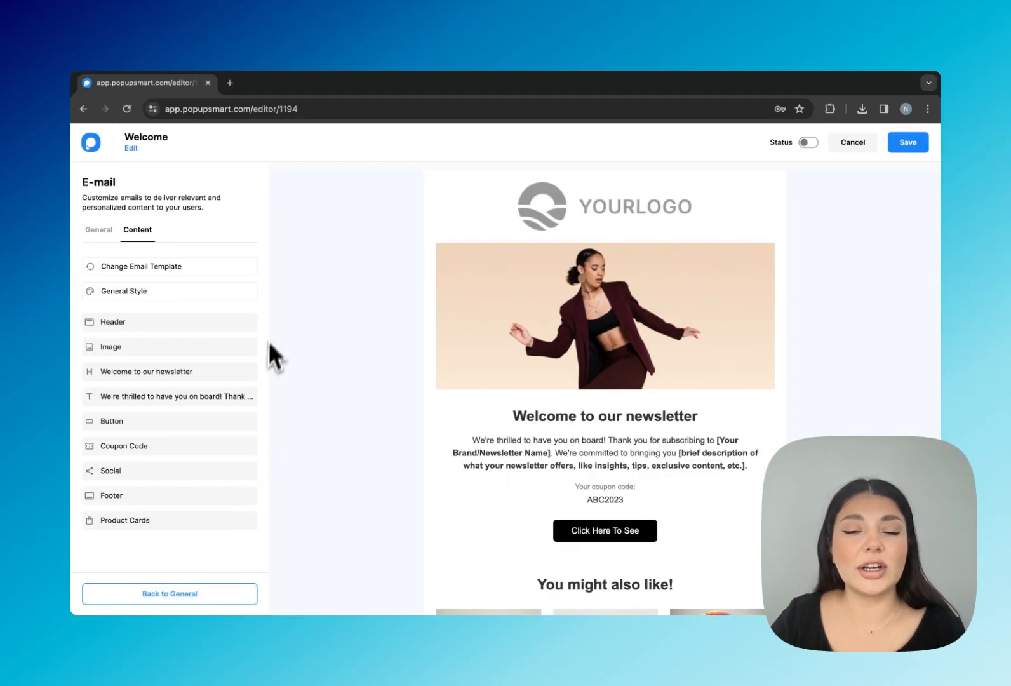
# Examine the email template preview and the General Style body font and background color options.
pyautogui.scroll(-3, 750, 397)
pyautogui.scroll(-4, 749, 397)
pyautogui.scroll(6, 751, 401)
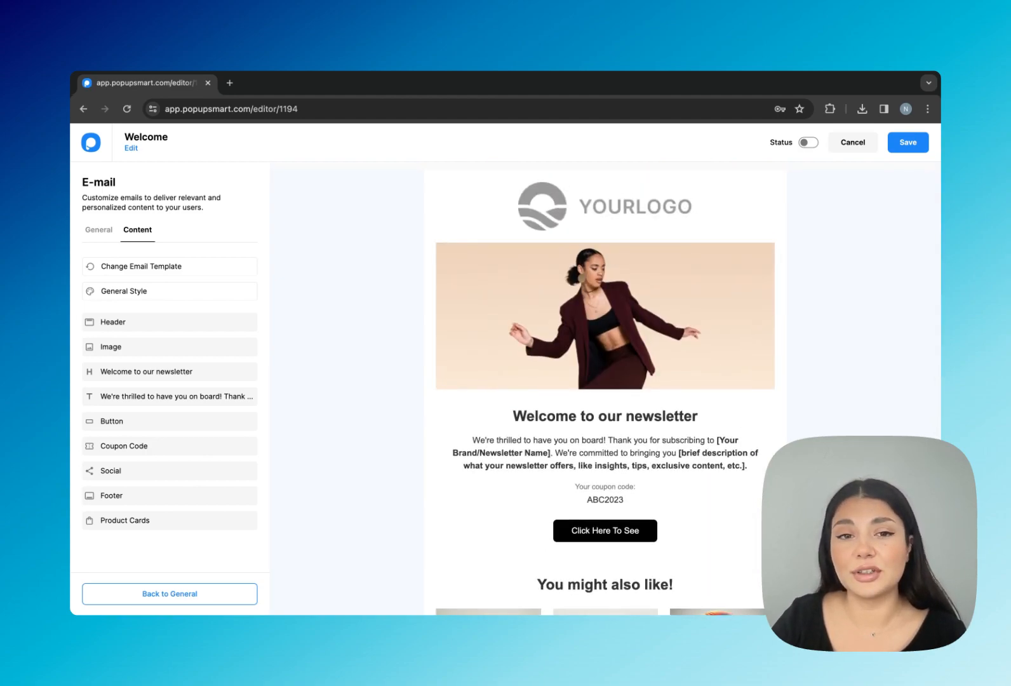
pyautogui.click(159, 291)
pyautogui.click(145, 336)
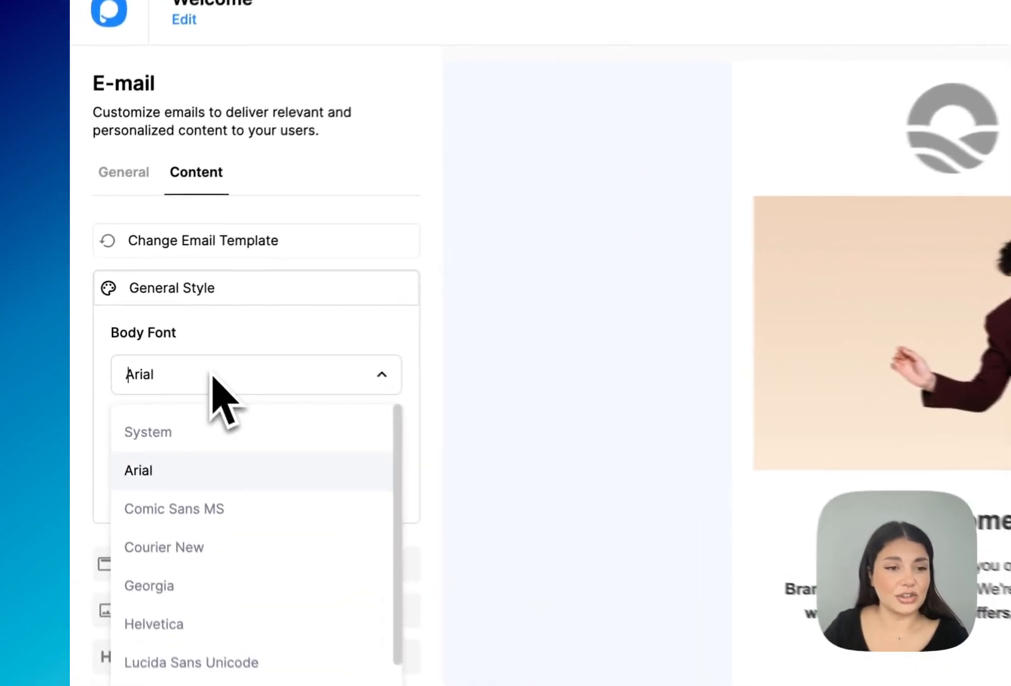
pyautogui.click(212, 375)
pyautogui.click(176, 474)
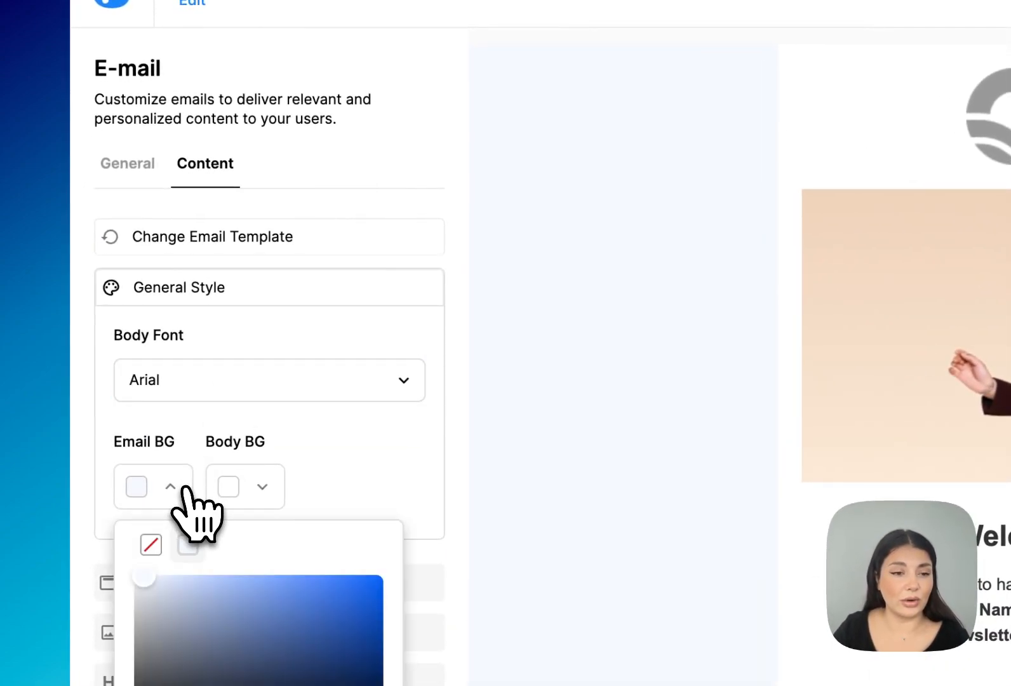
pyautogui.click(181, 488)
pyautogui.click(248, 486)
pyautogui.click(248, 488)
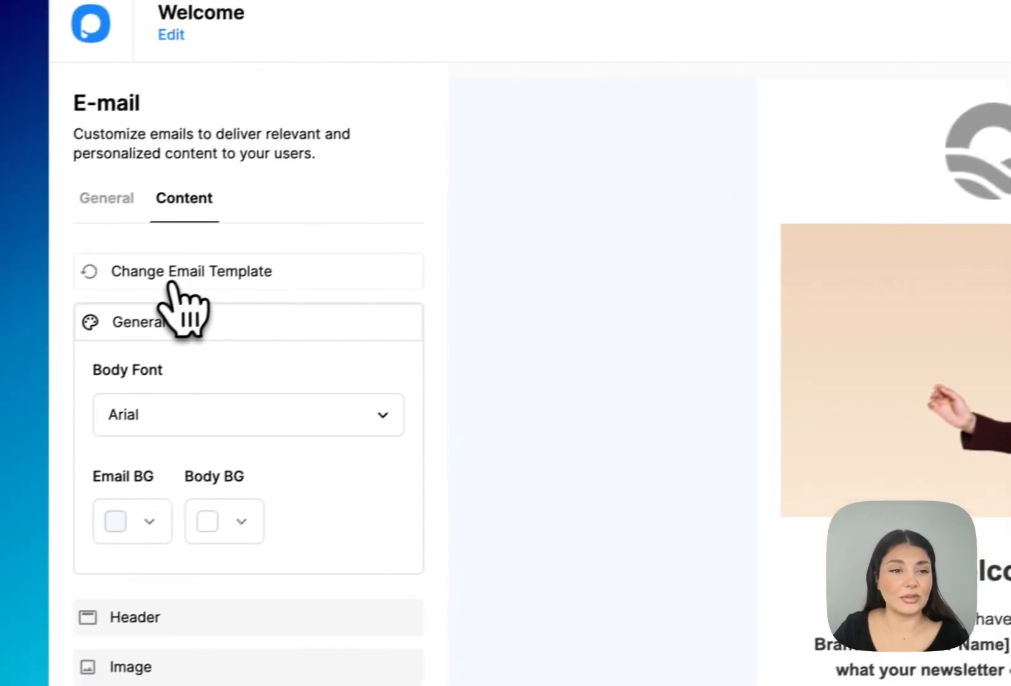
pyautogui.click(209, 284)
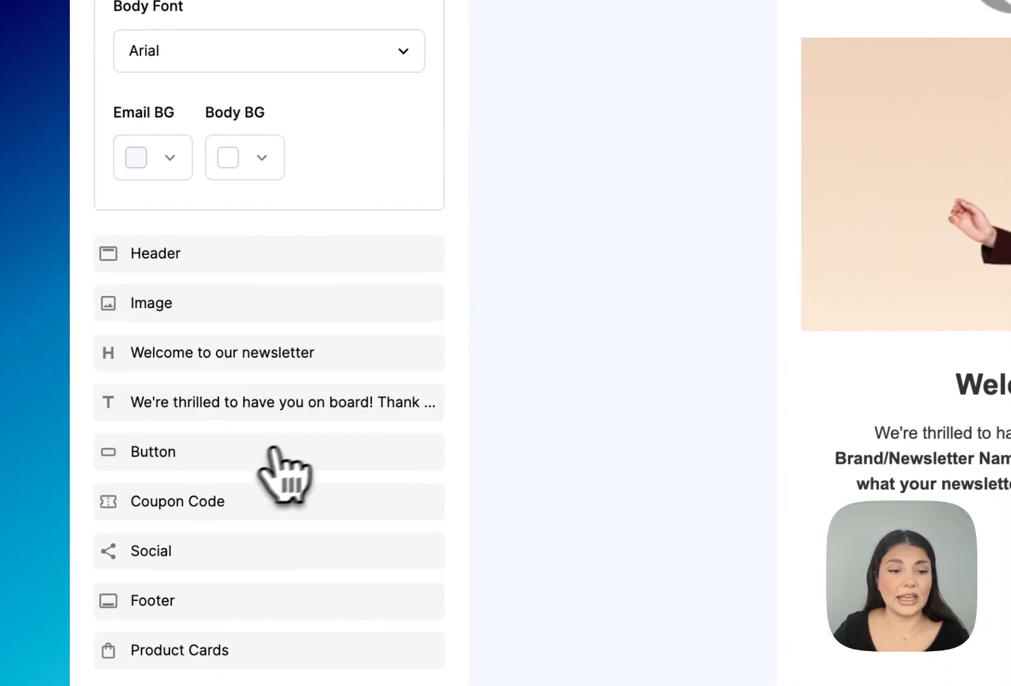
# Inspect the Coupon Code, Social and Footer block settings, then return to the general email settings.
pyautogui.scroll(-1, 267, 452)
pyautogui.click(251, 471)
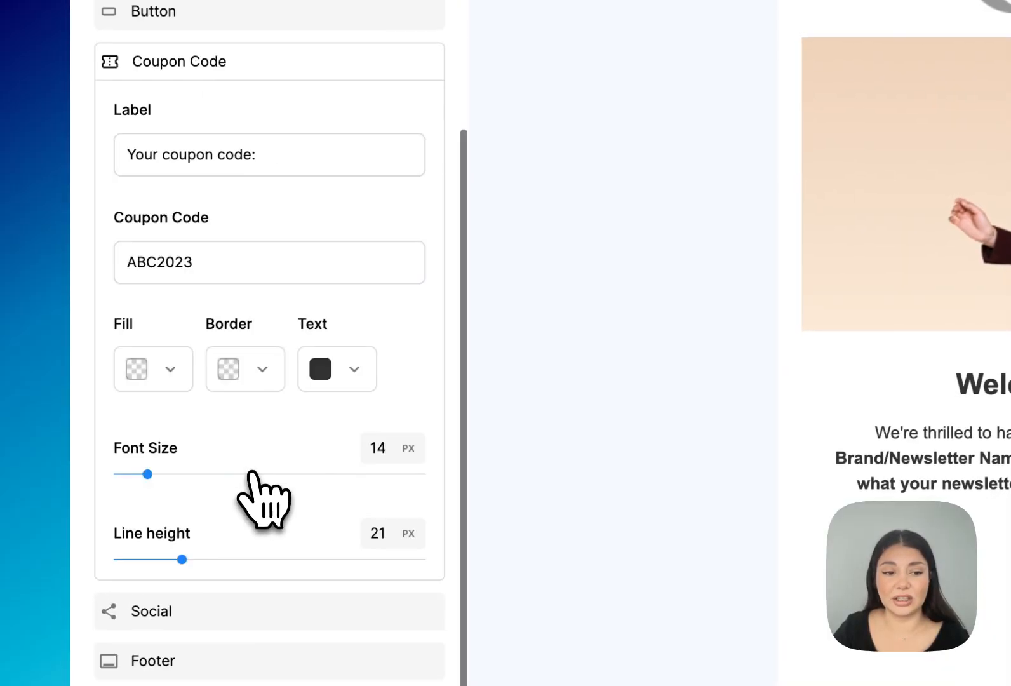
pyautogui.scroll(-2, 273, 478)
pyautogui.click(260, 506)
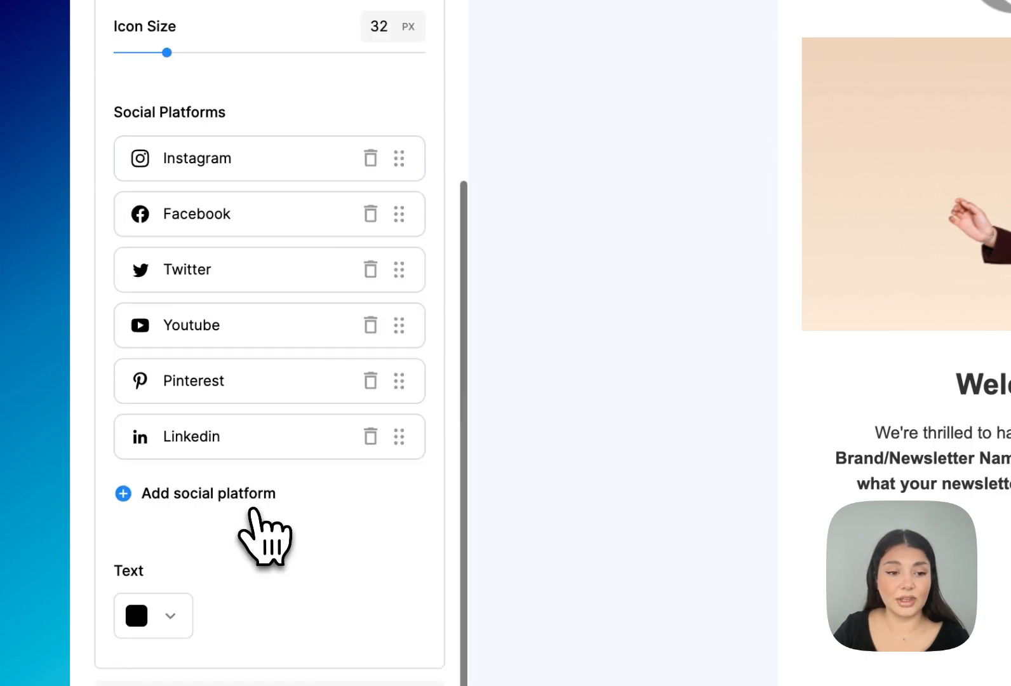
pyautogui.scroll(-4, 221, 523)
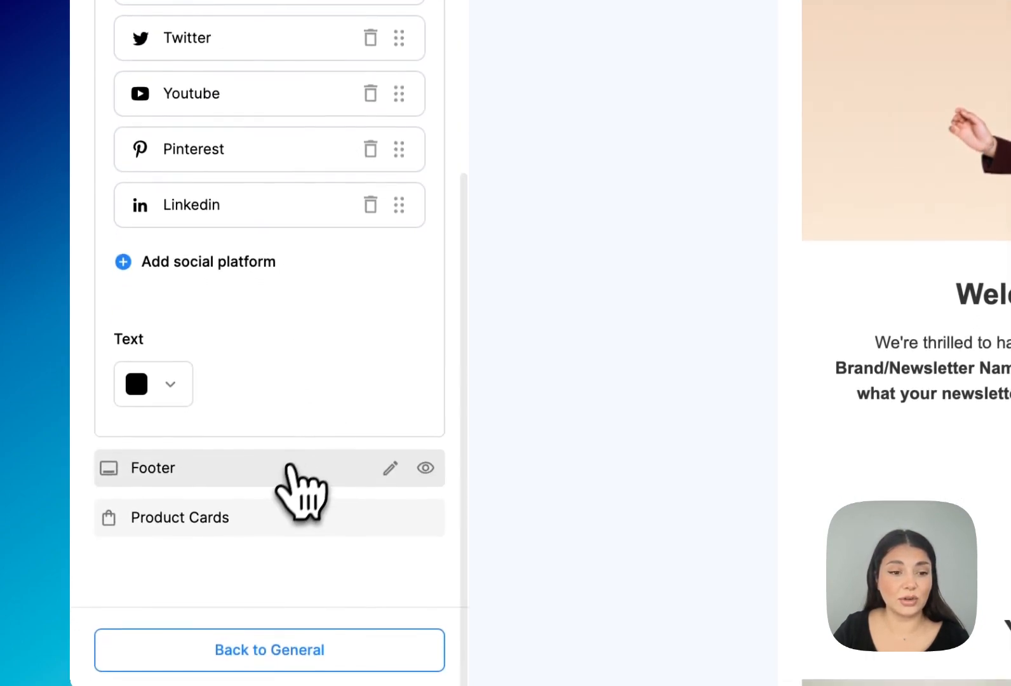
pyautogui.click(291, 470)
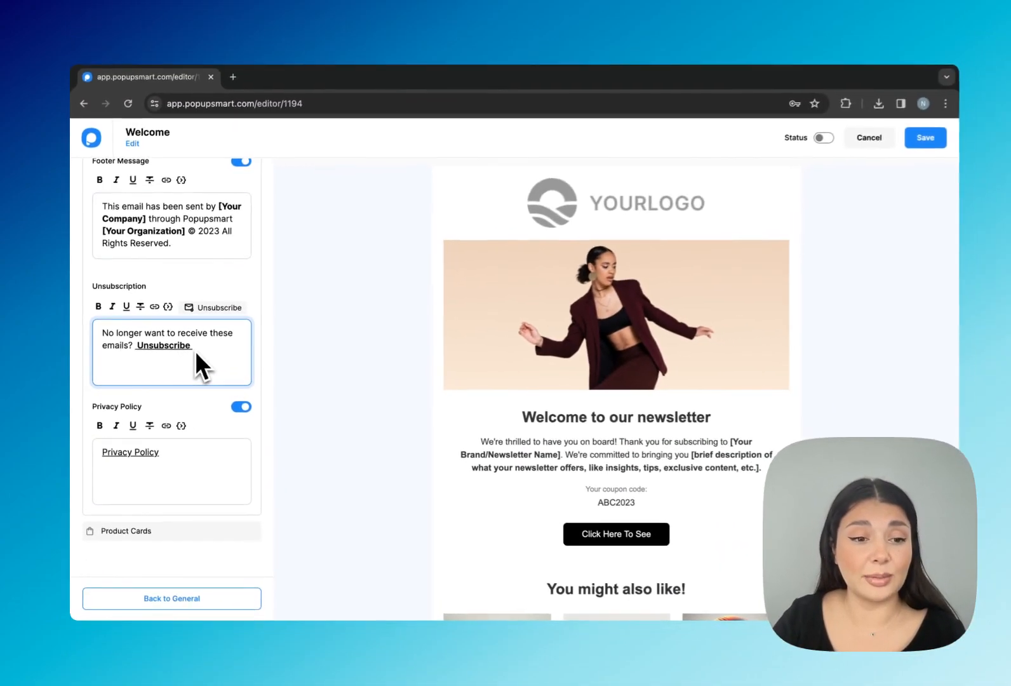
pyautogui.click(173, 449)
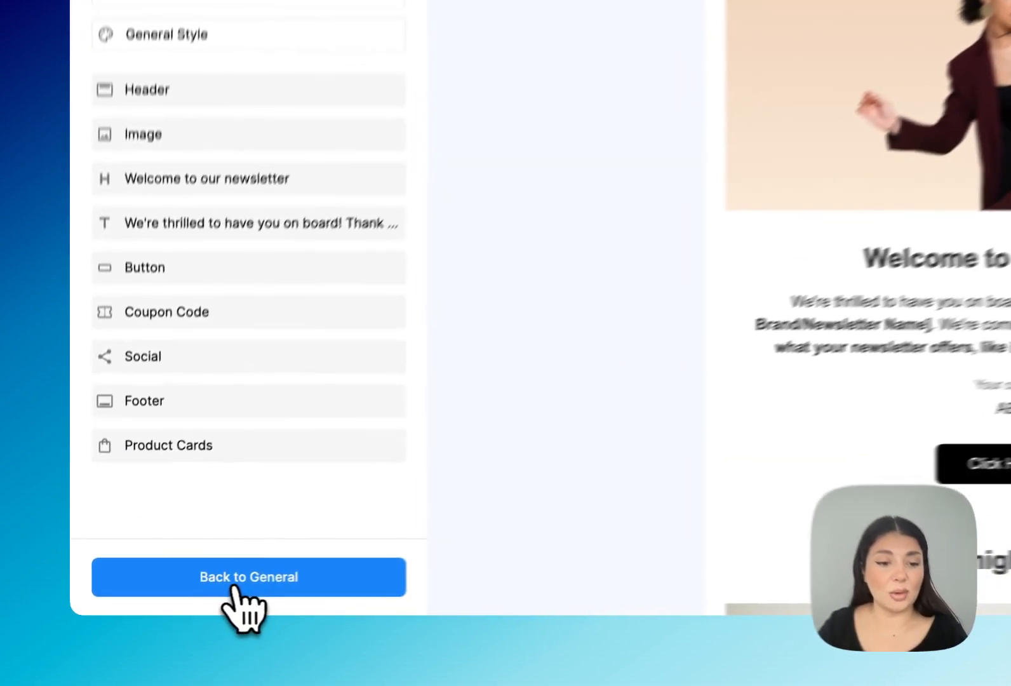
pyautogui.click(234, 589)
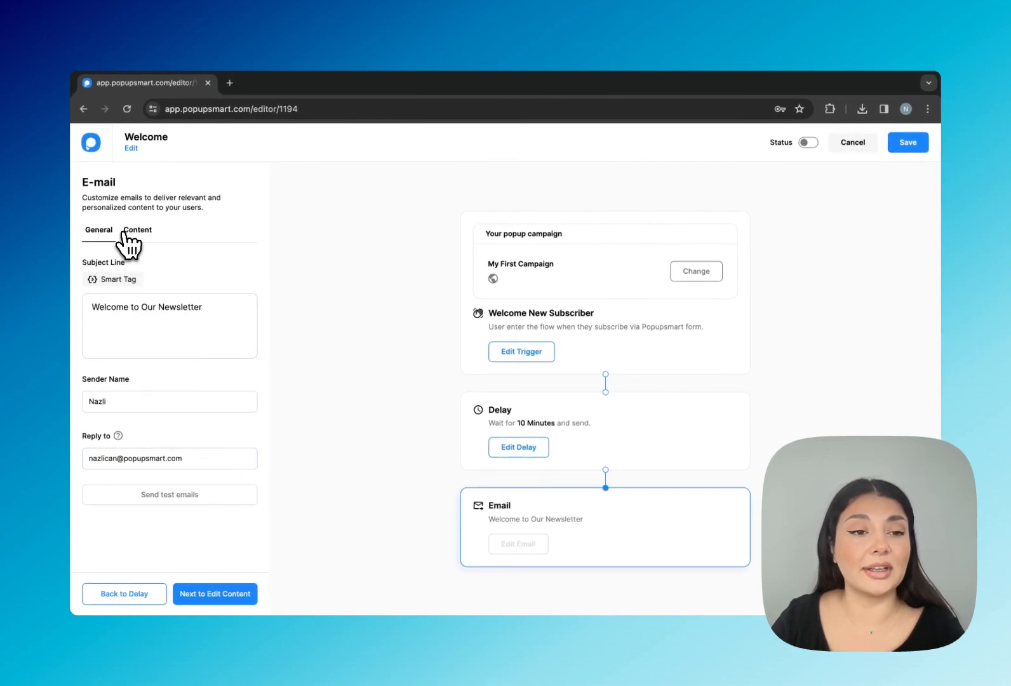
# Switch the Welcome automation's status on.
pyautogui.click(112, 299)
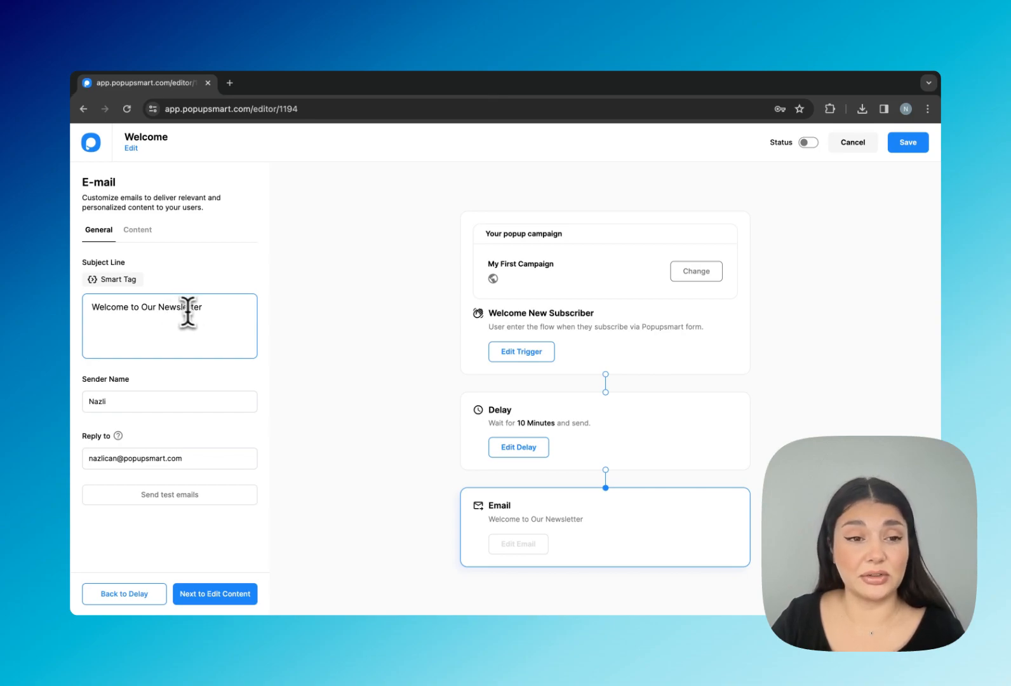
pyautogui.click(223, 591)
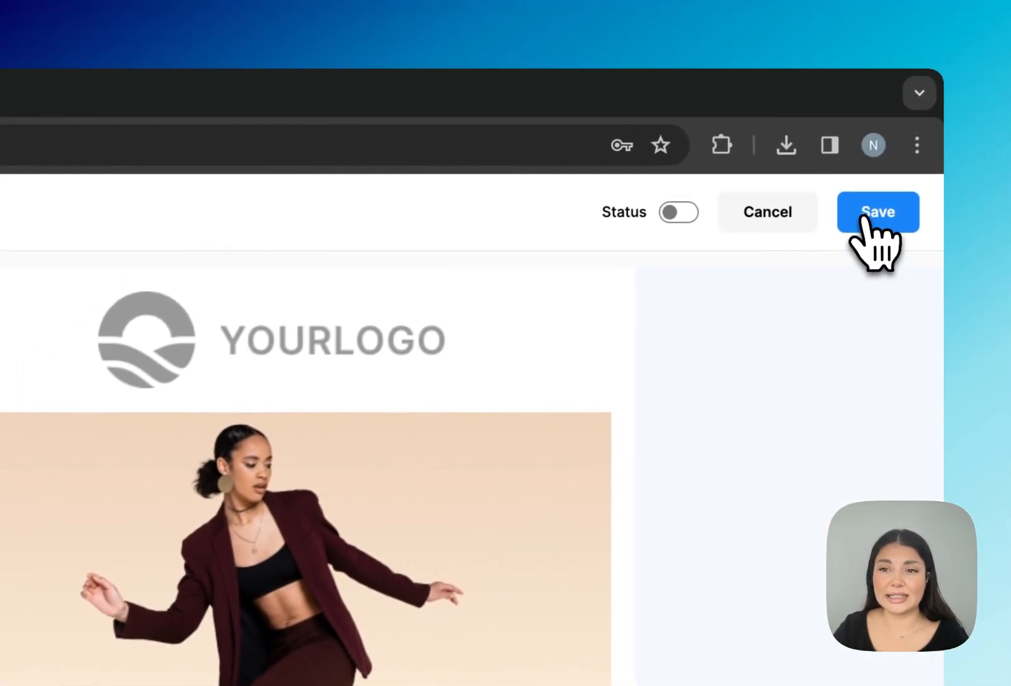
pyautogui.click(863, 217)
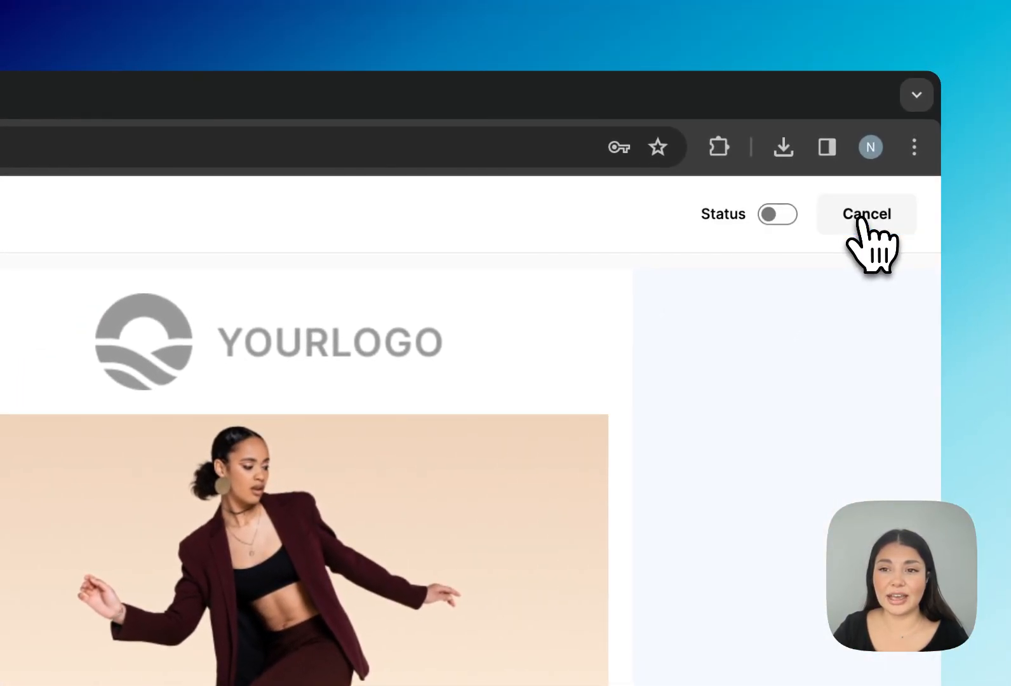
pyautogui.click(776, 215)
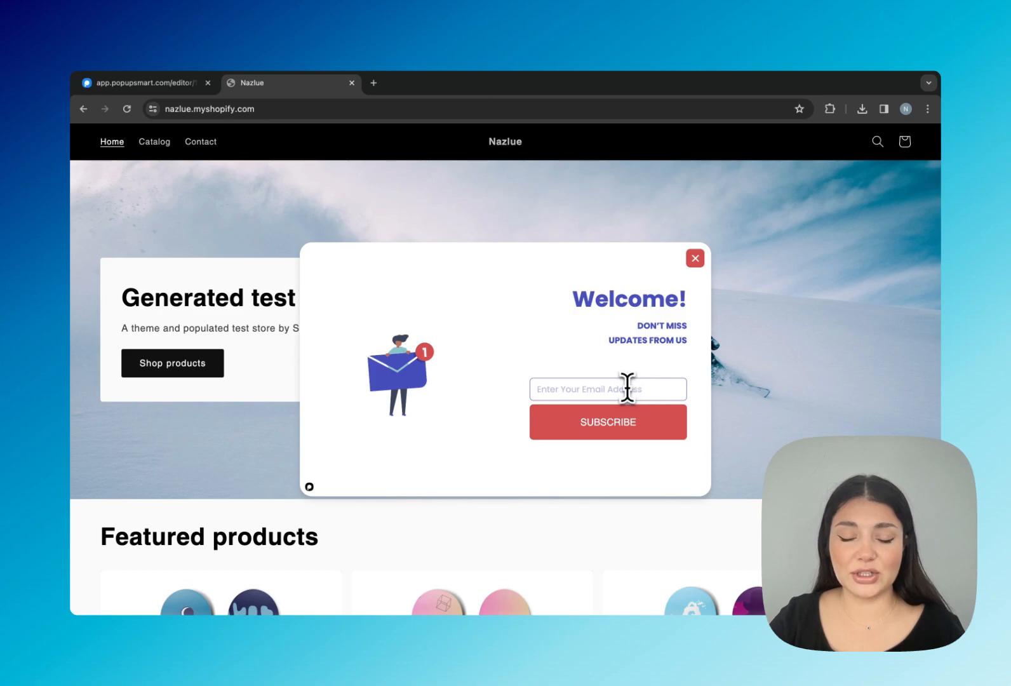
# Switch to the Nazlue store tab and submit the Welcome popup's subscribe form to test the automation.
pyautogui.click(605, 434)
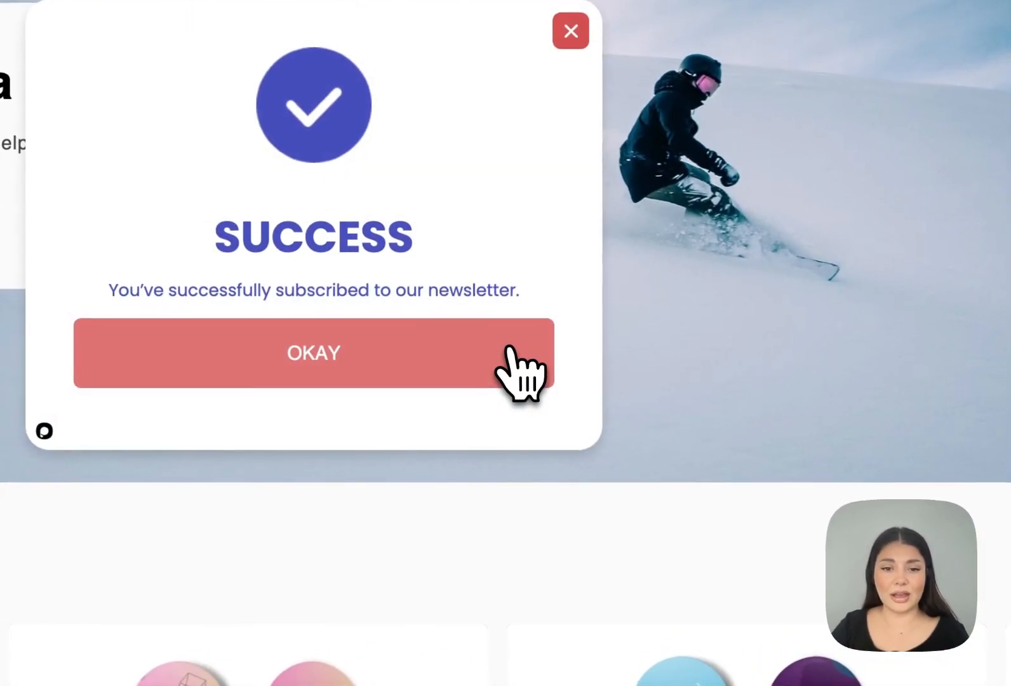
pyautogui.click(608, 428)
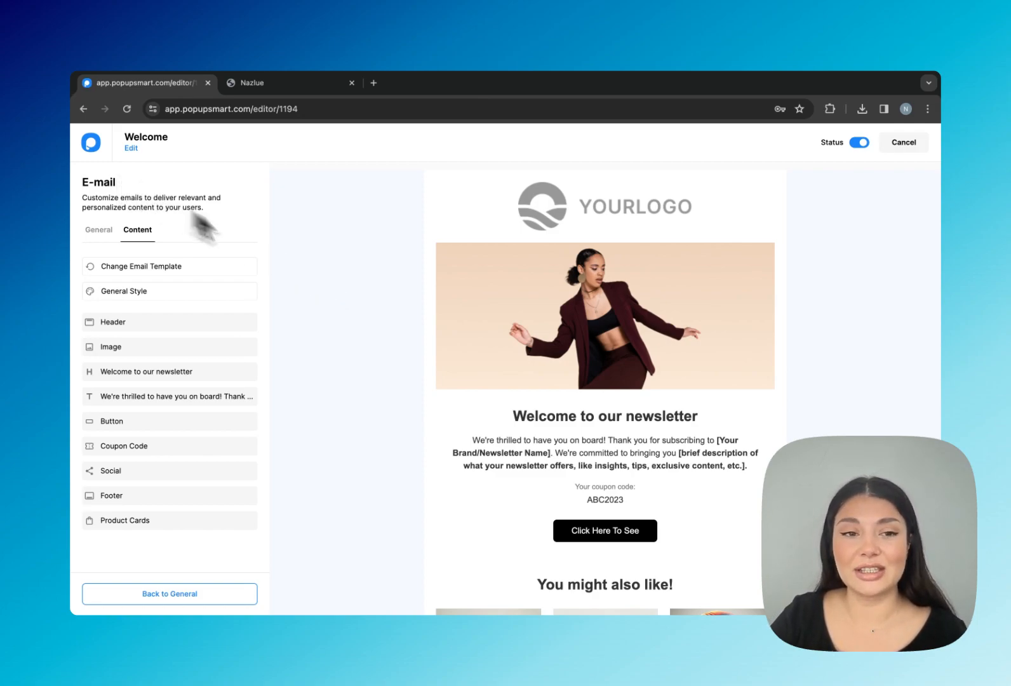
pyautogui.scroll(-5, 729, 322)
pyautogui.scroll(5, 732, 322)
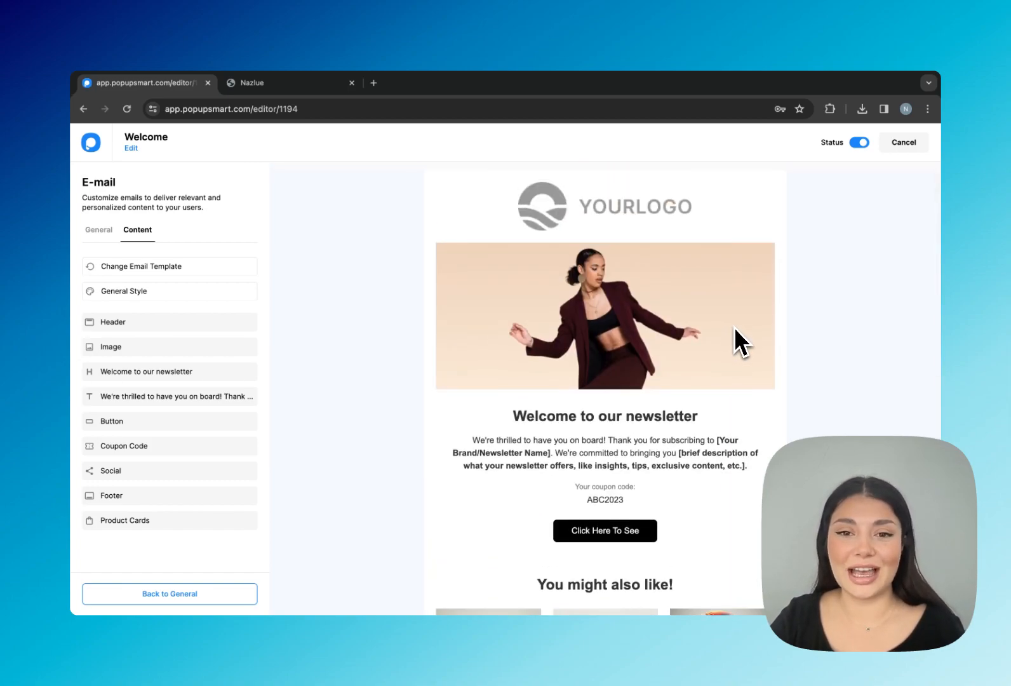